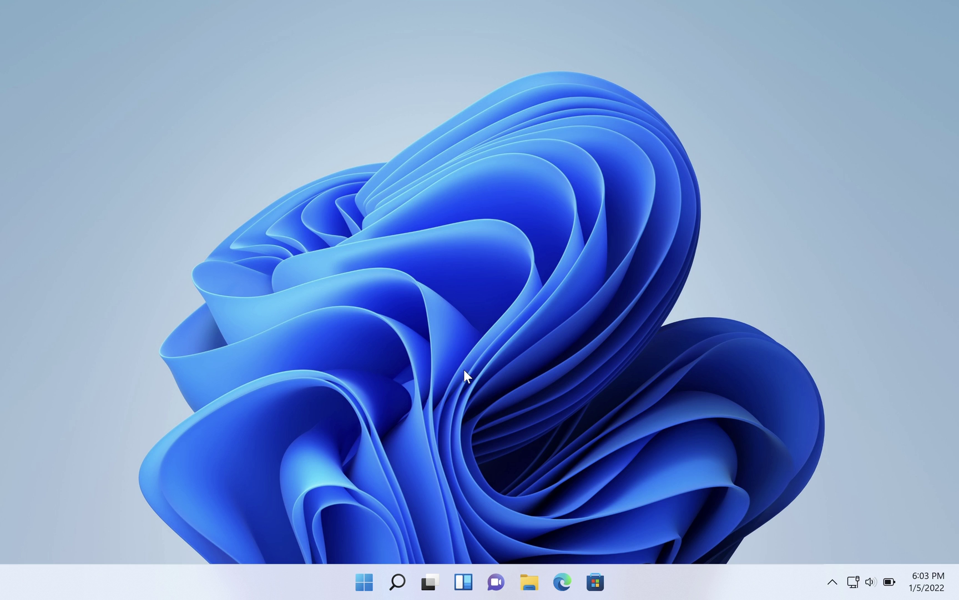
Step: Open File Explorer on This PC, showing six folders and Local Disk (C:) with 232 GB free
left_click(530, 588)
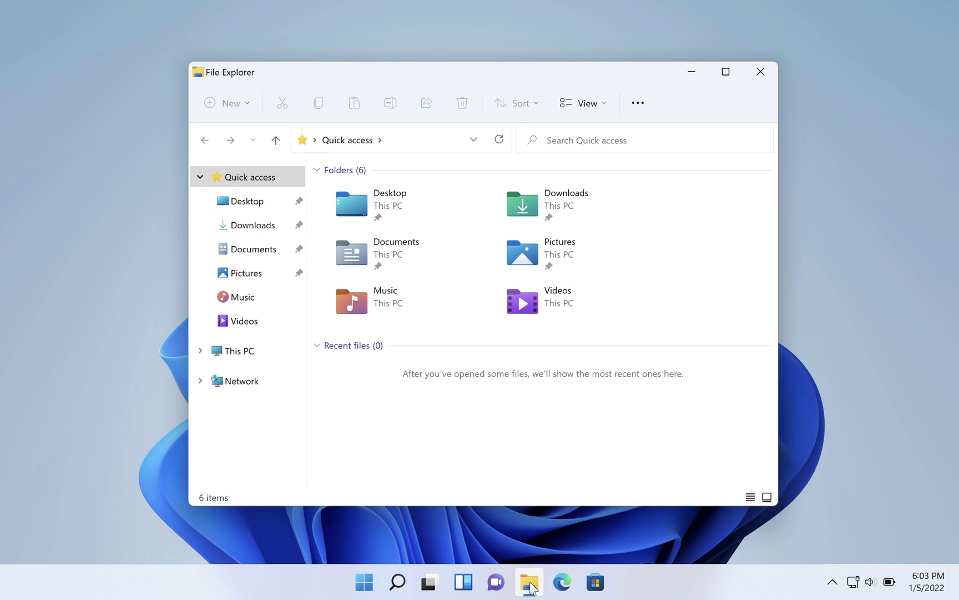
left_click(253, 362)
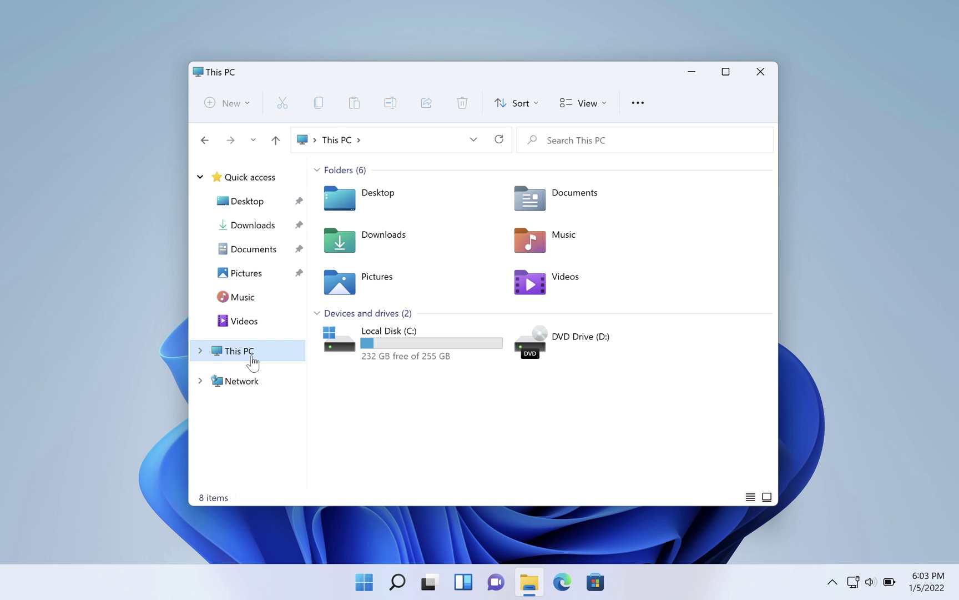
mouse_move(387, 335)
mouse_move(405, 365)
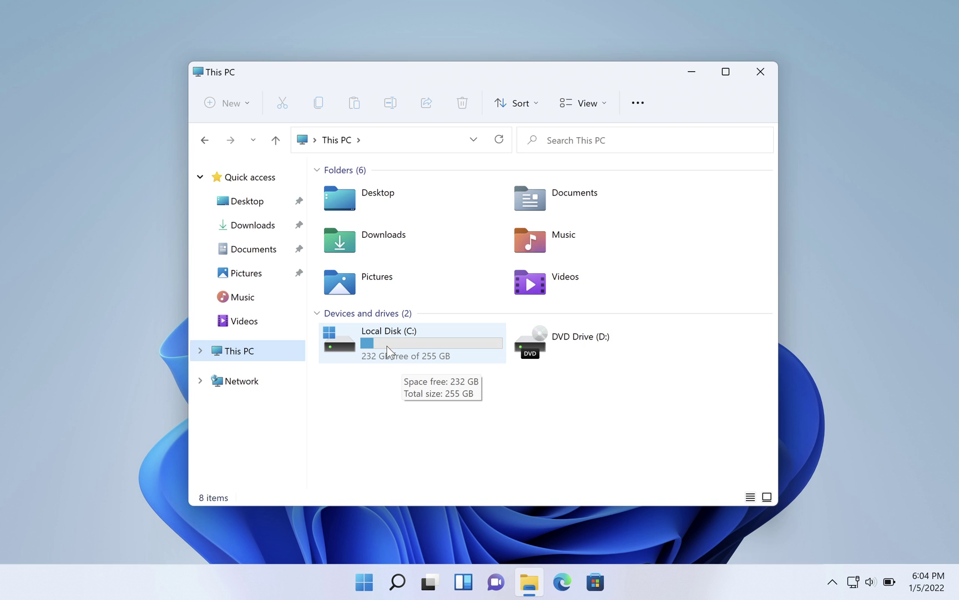
Step: Browse into C:\Users and select the Public and Owner profile folders
double_click(388, 352)
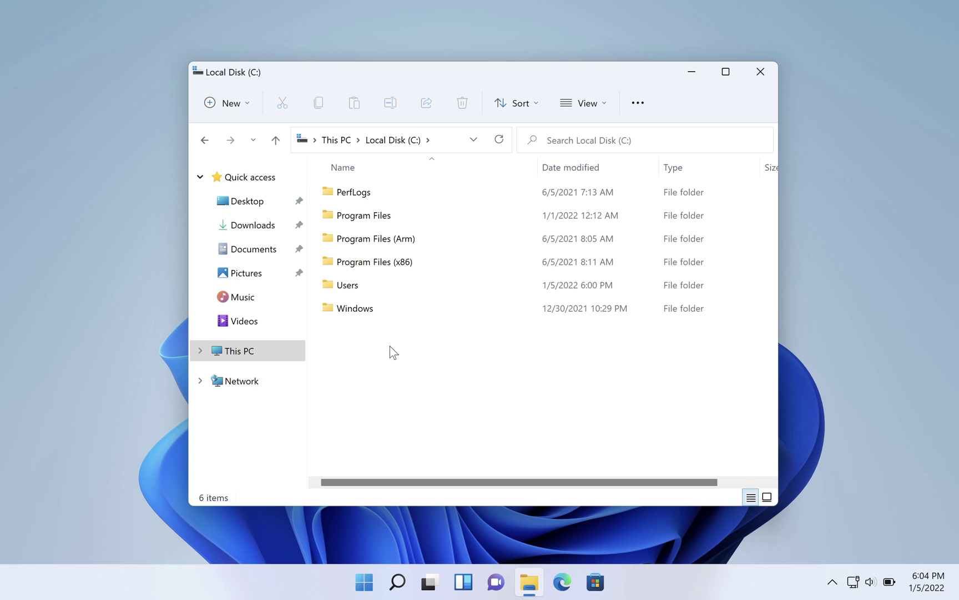
double_click(348, 287)
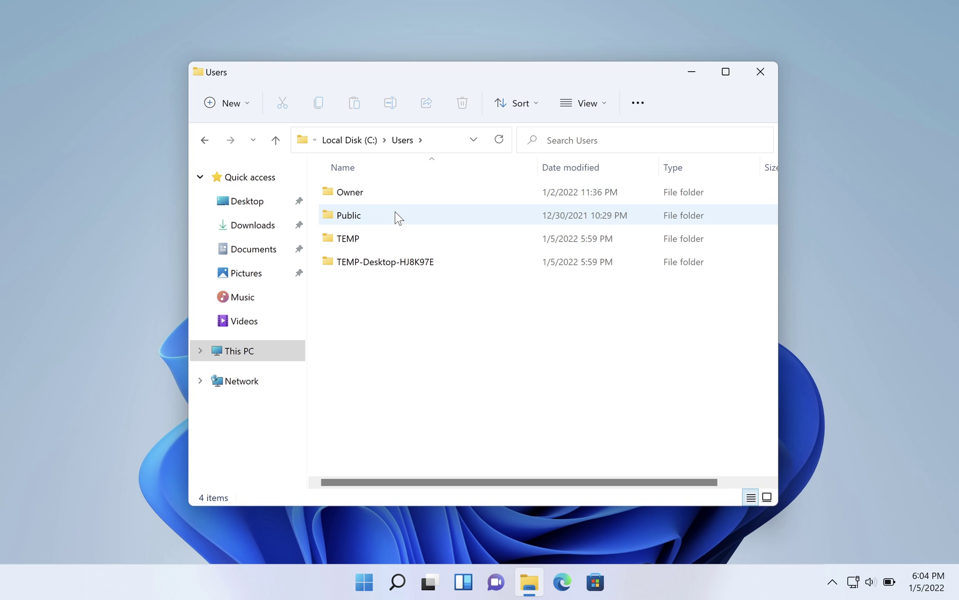
left_click(371, 221)
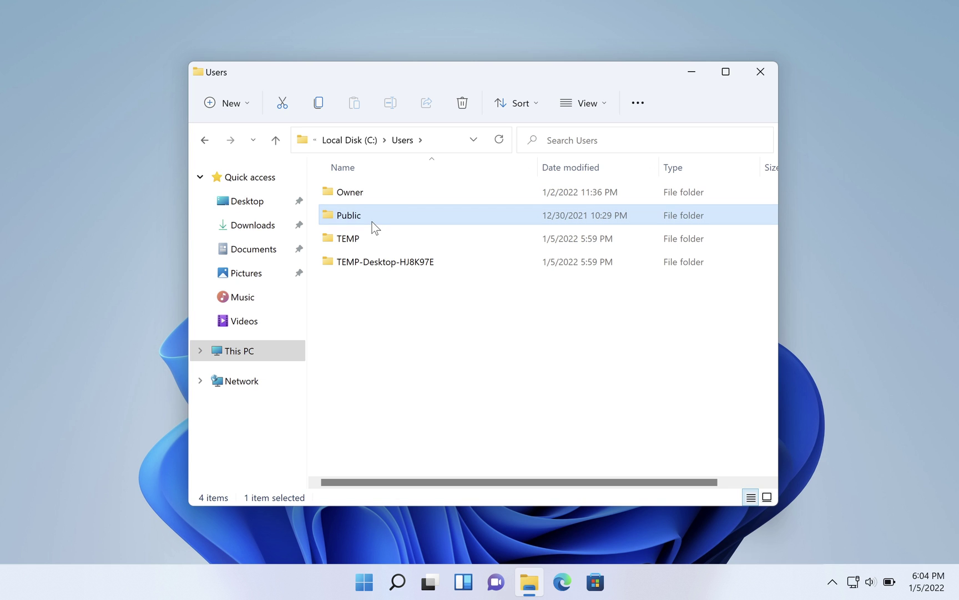
left_click(355, 200)
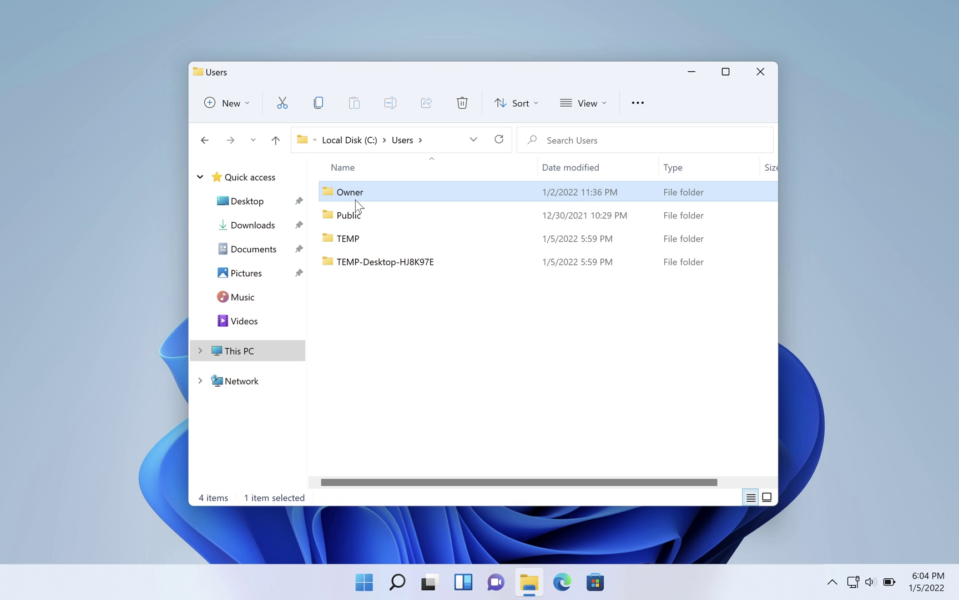
double_click(355, 199)
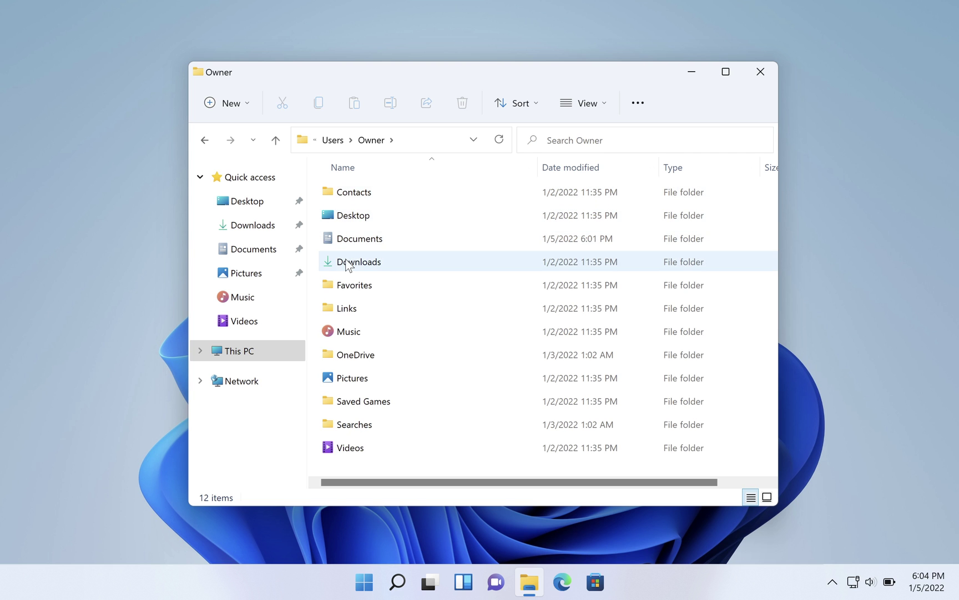
left_click(332, 143)
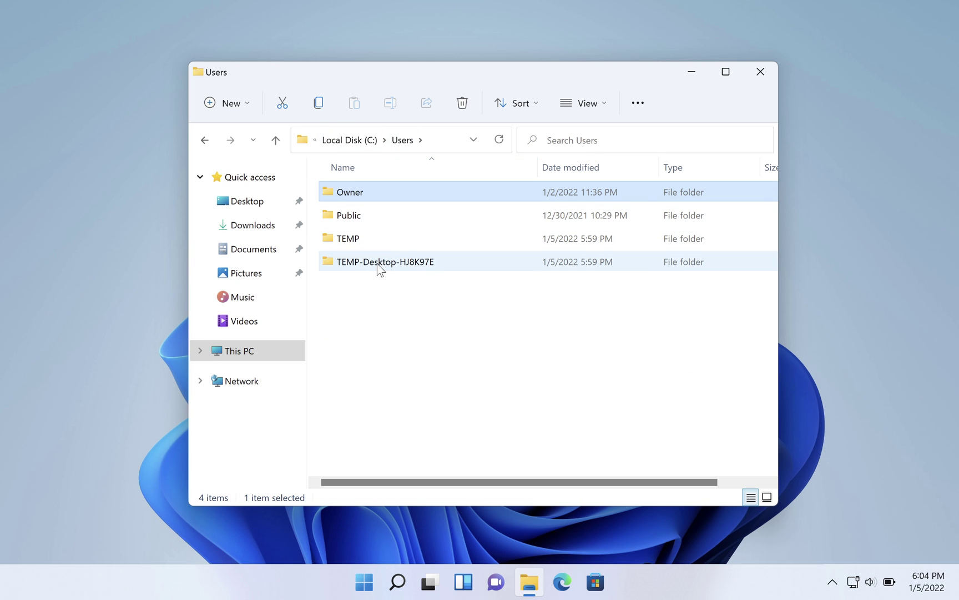
mouse_move(380, 268)
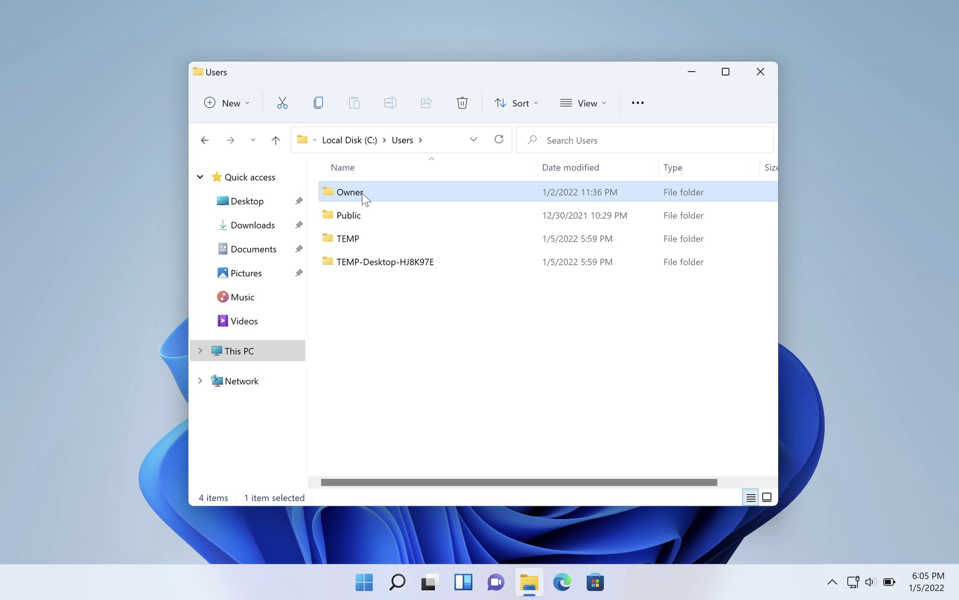
Step: Close File Explorer and launch regedit from Start as administrator, approving the permission prompt
mouse_move(362, 194)
left_click(761, 72)
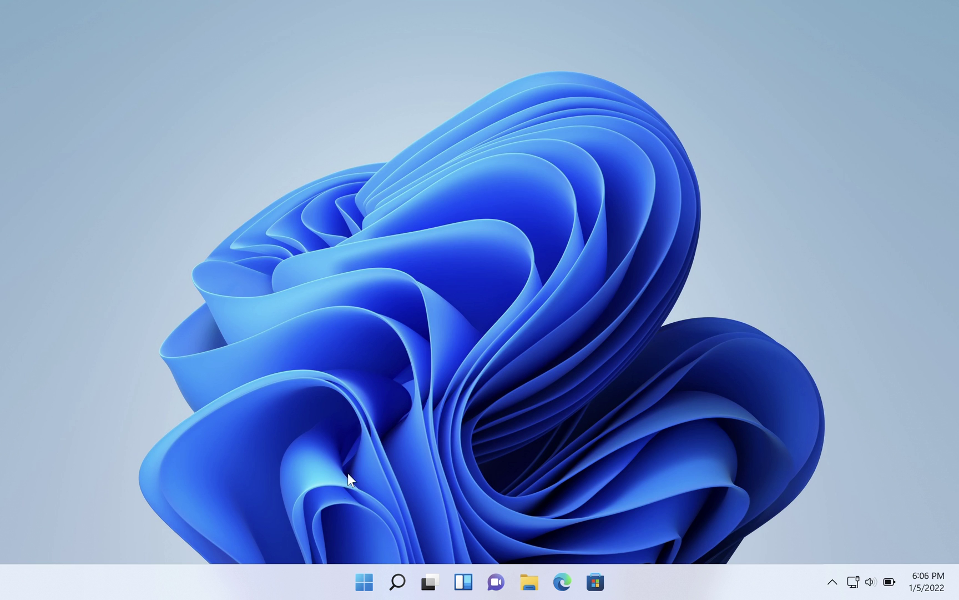
left_click(364, 581)
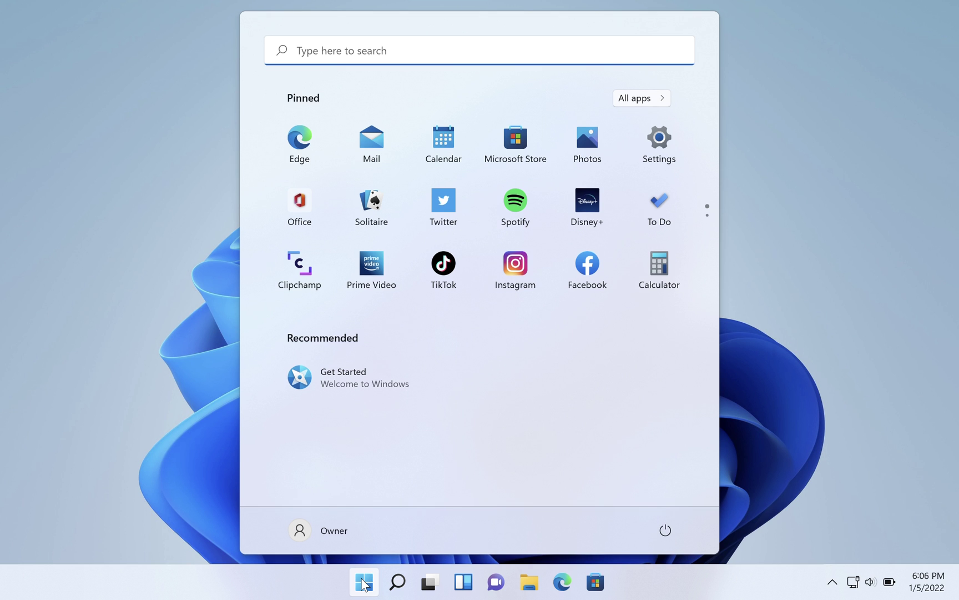
type("regedit")
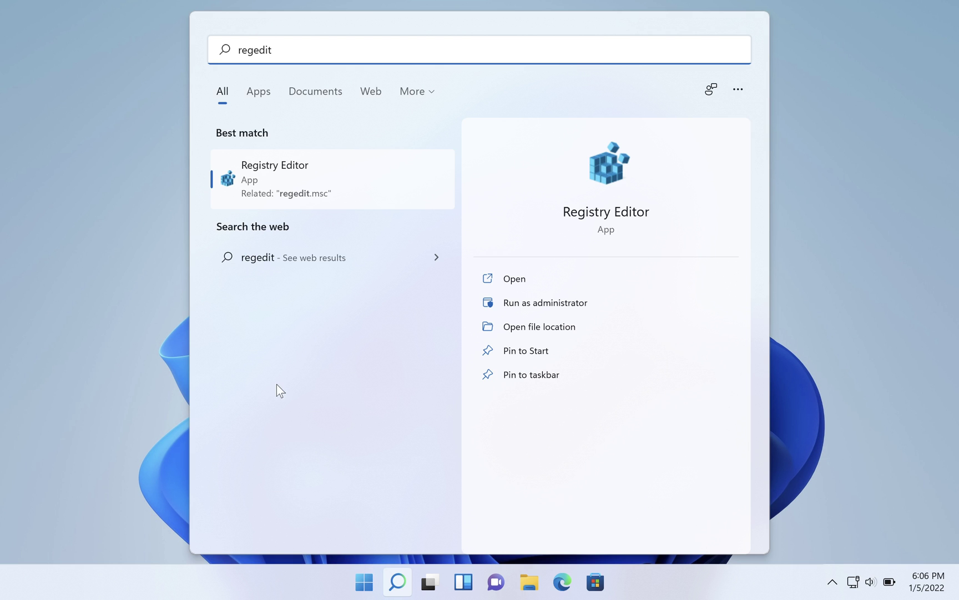
right_click(263, 176)
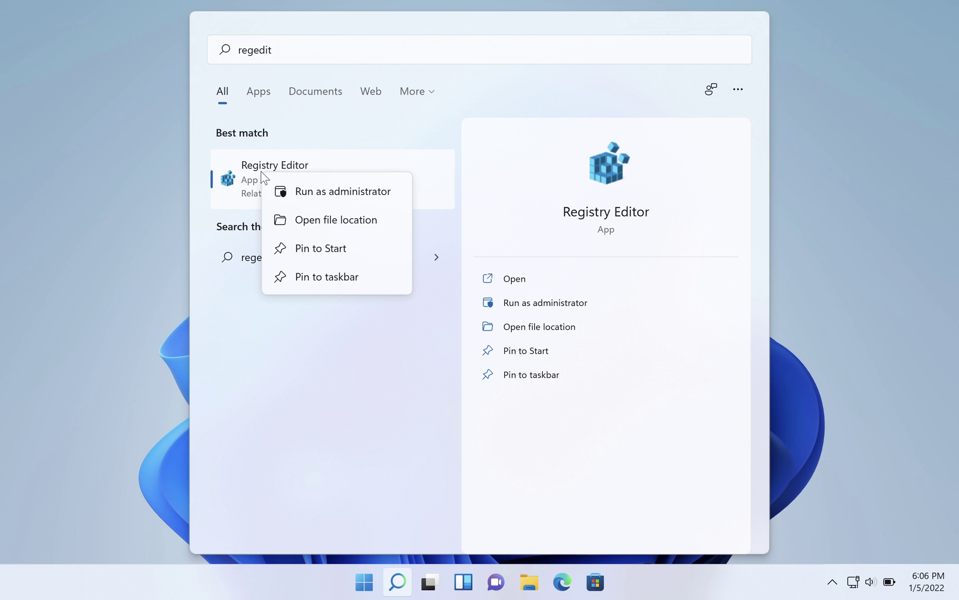
left_click(303, 196)
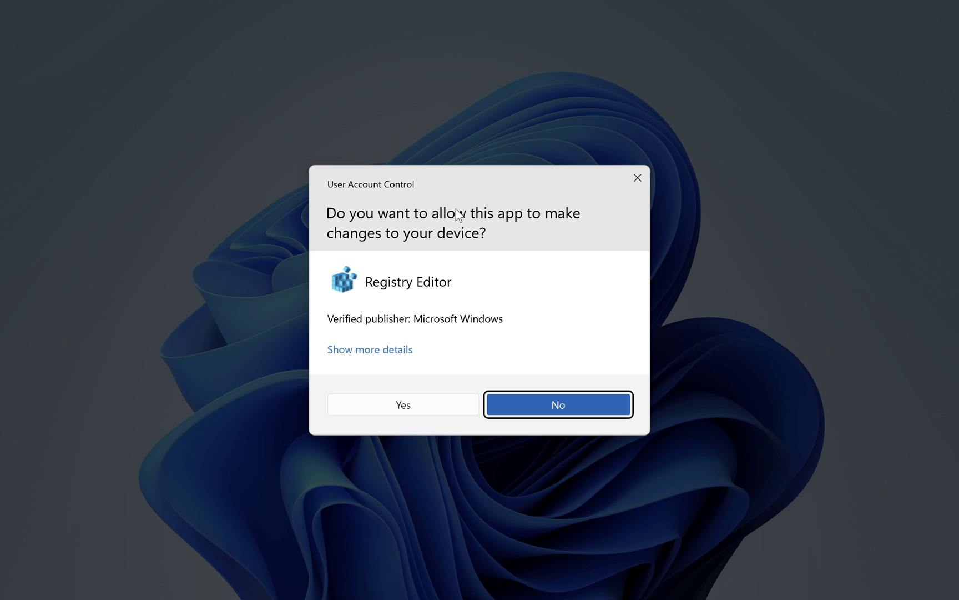
left_click(405, 411)
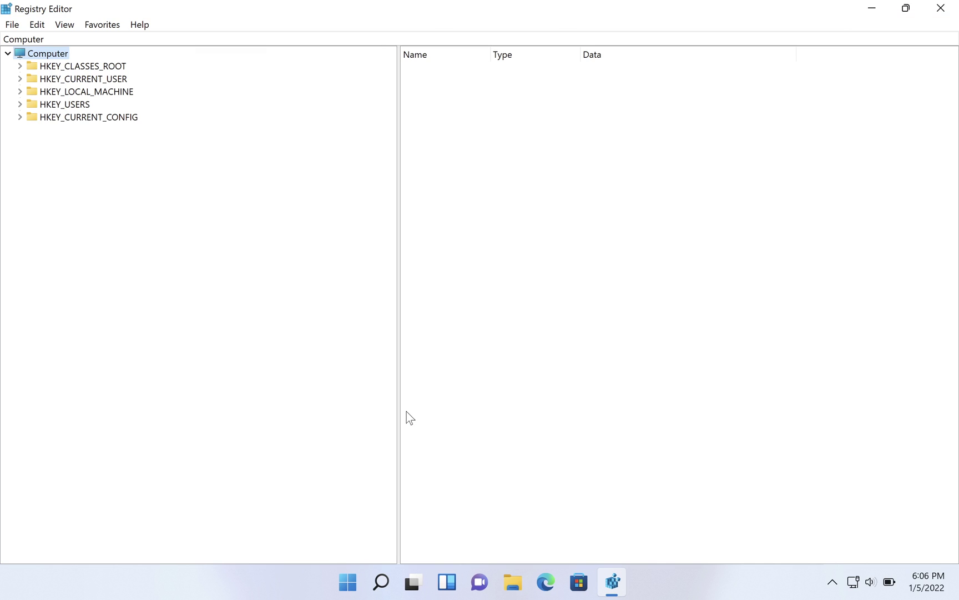
left_click_drag(399, 395, 381, 463)
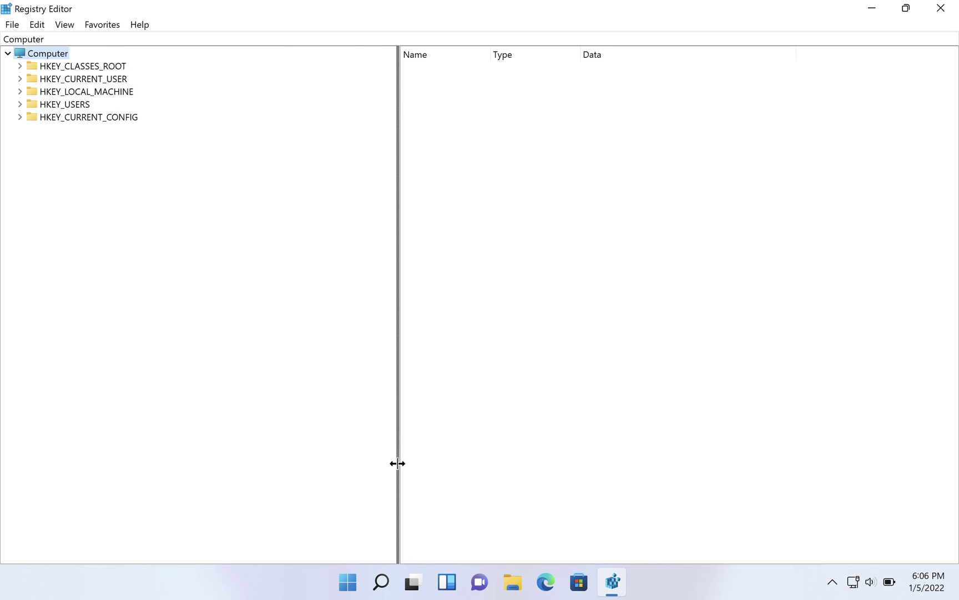
left_click_drag(398, 463, 397, 463)
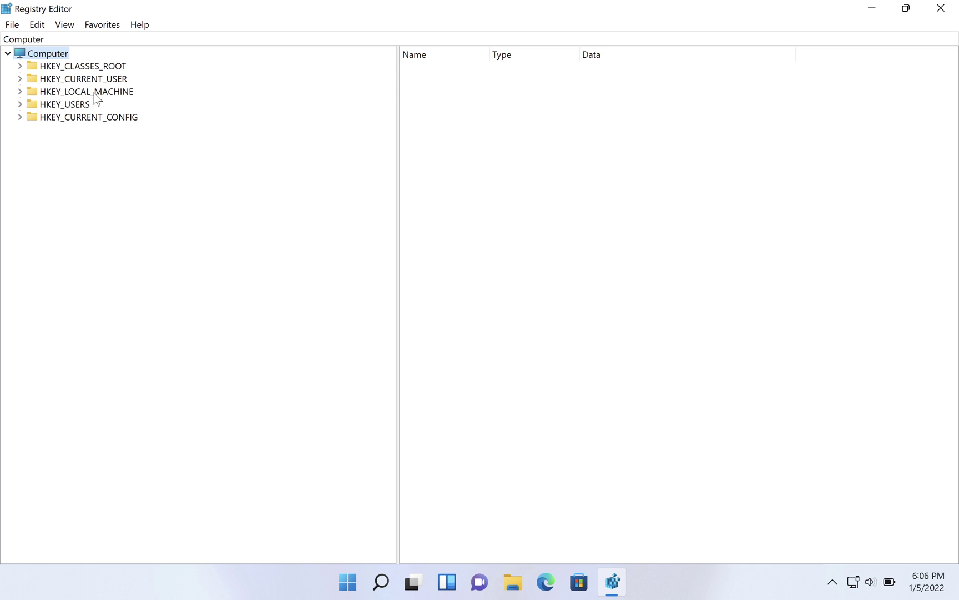
Step: Expand HKLM\SOFTWARE\Microsoft\Windows NT\CurrentVersion\ProfileList and select the S-1-5-18 key
left_click(20, 92)
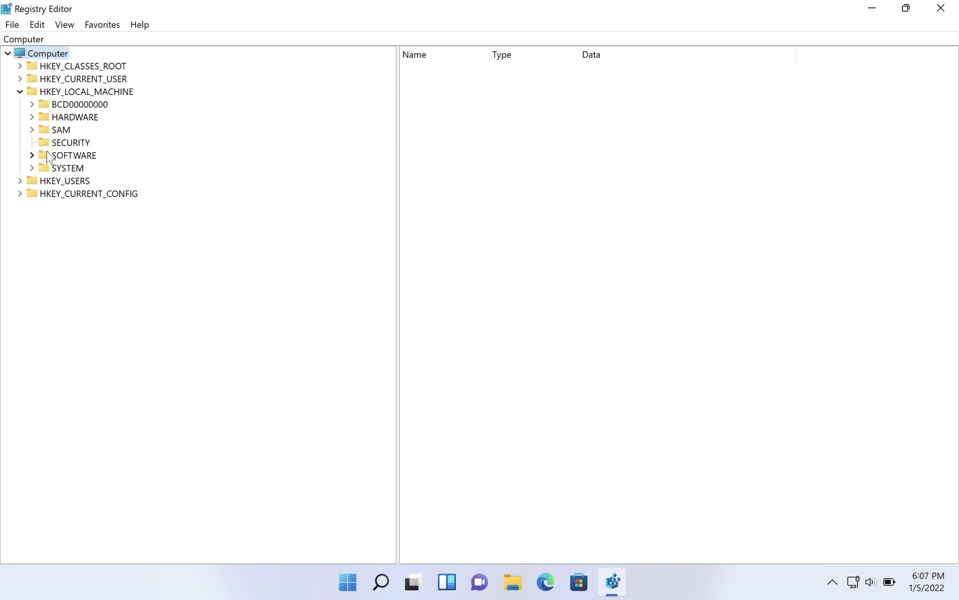
left_click(32, 156)
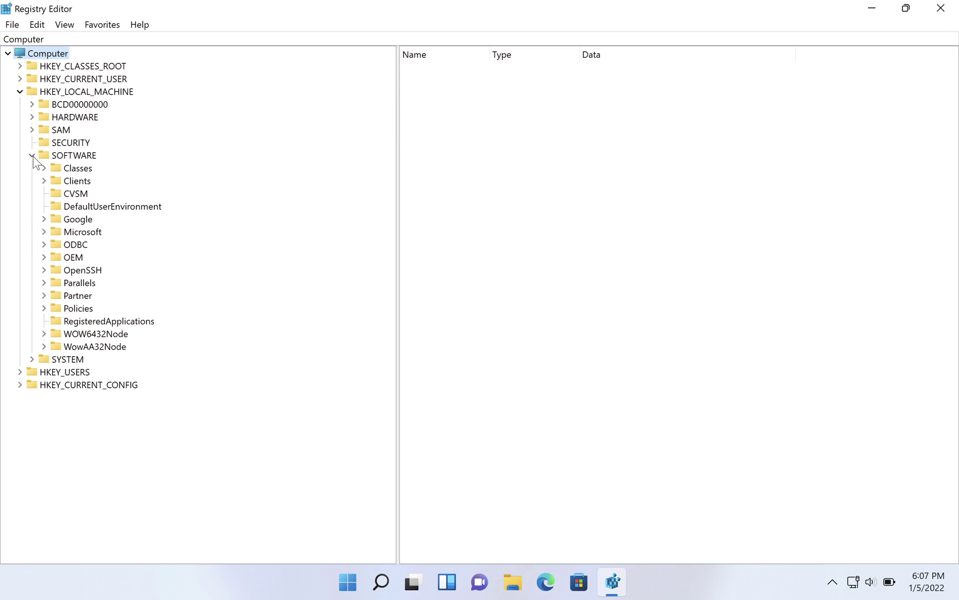
left_click(44, 232)
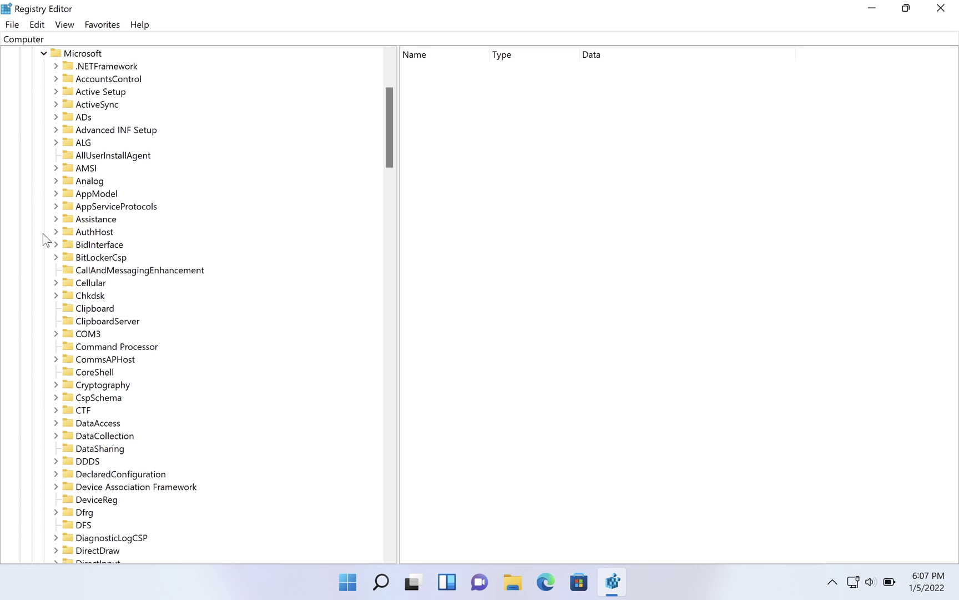
left_click_drag(390, 116, 395, 477)
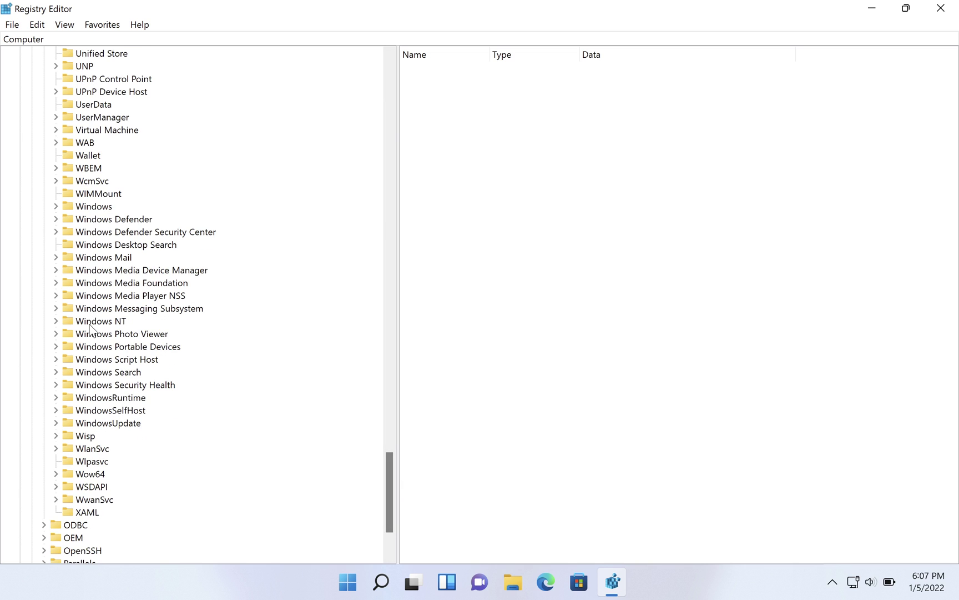
left_click(56, 321)
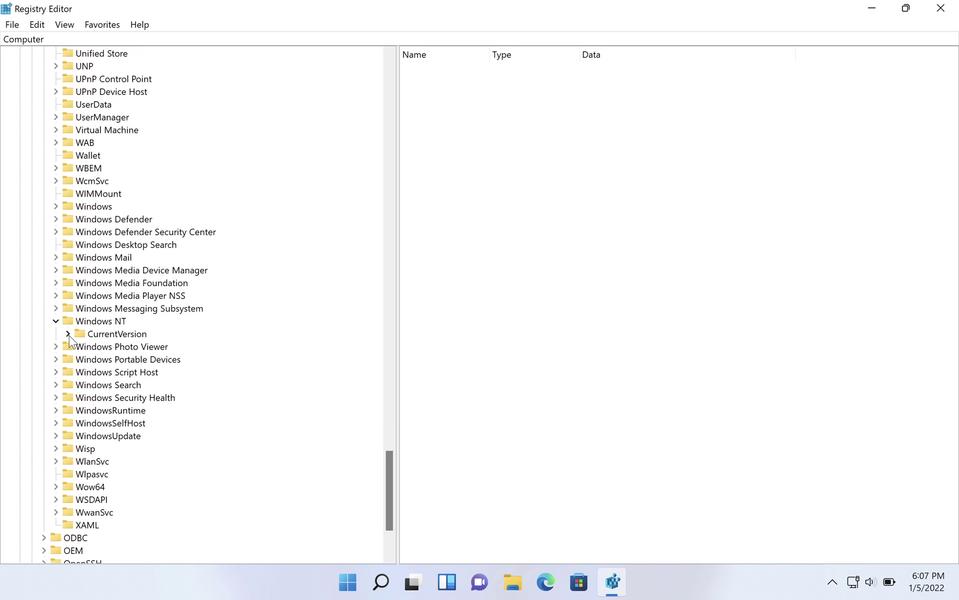
left_click(68, 334)
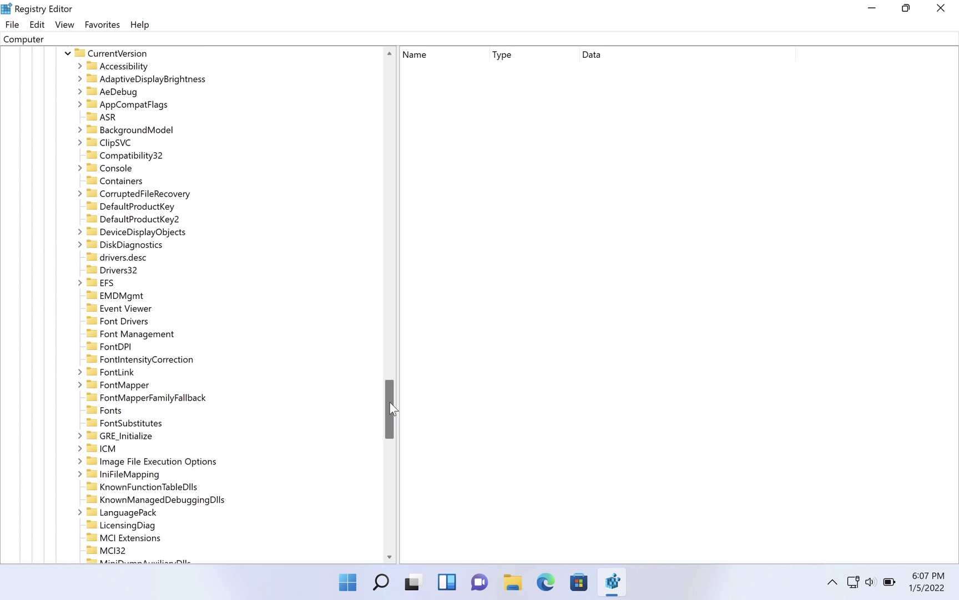
left_click_drag(390, 402, 388, 441)
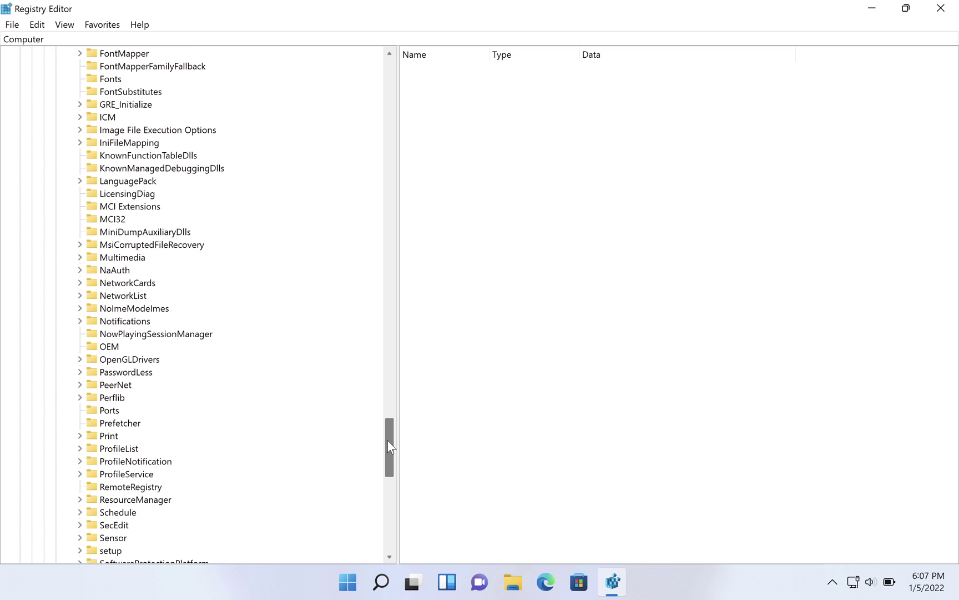
left_click(81, 449)
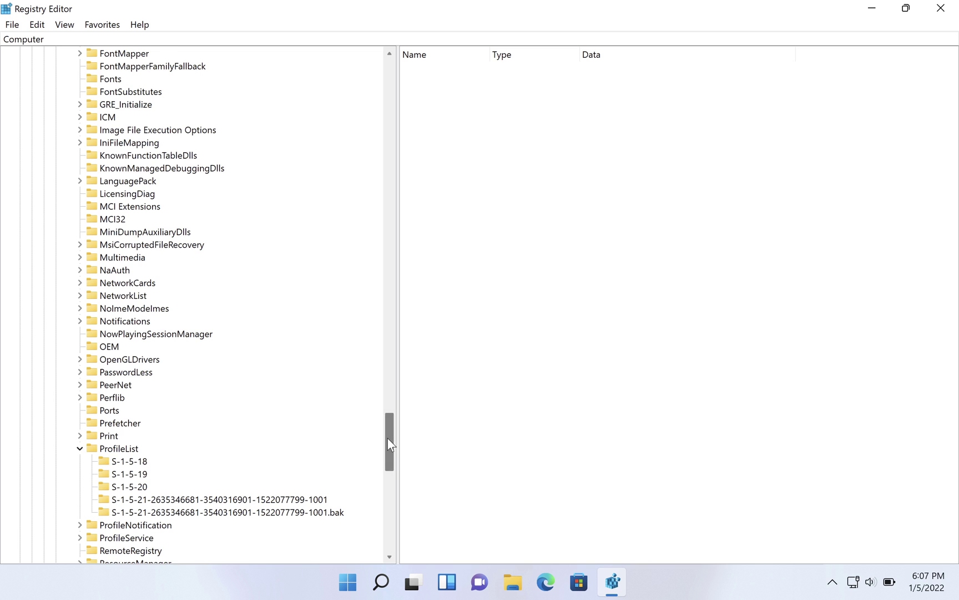
left_click_drag(387, 438, 389, 460)
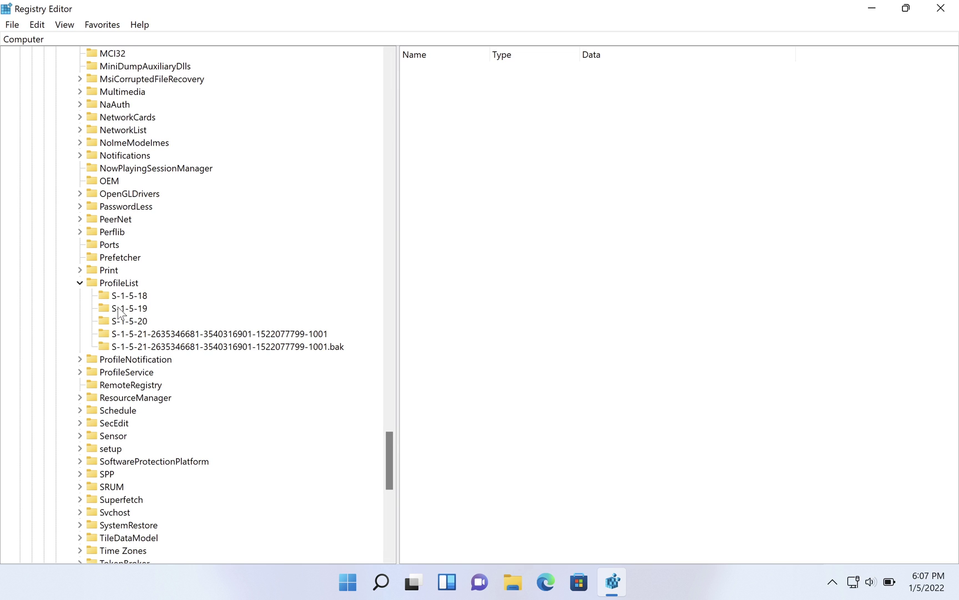
left_click(108, 297)
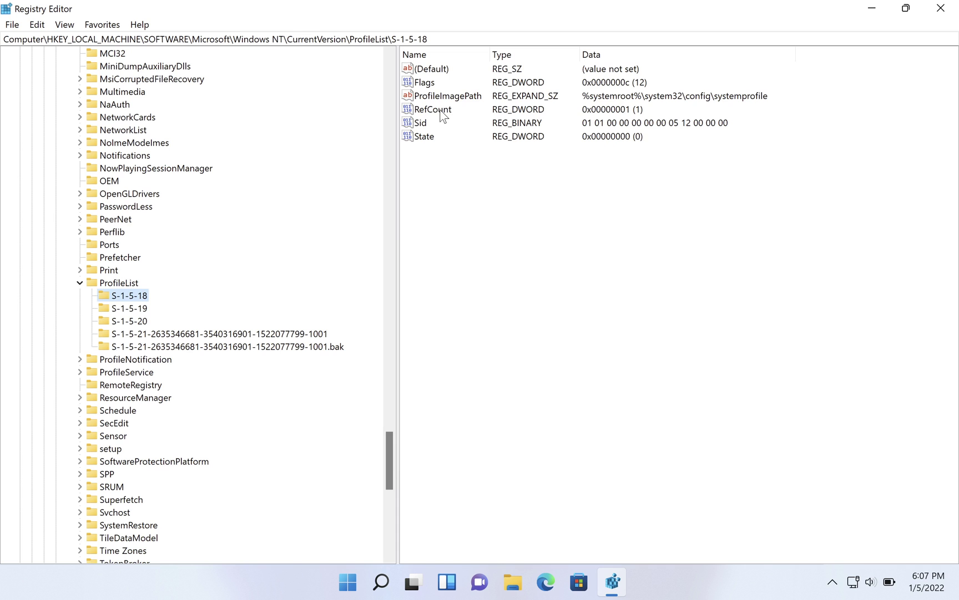
Step: Check the S-1-5-19 and S-1-5-20 keys, then change S-1-5-18's RefCount from 1 to 0
left_click(121, 310)
left_click(122, 323)
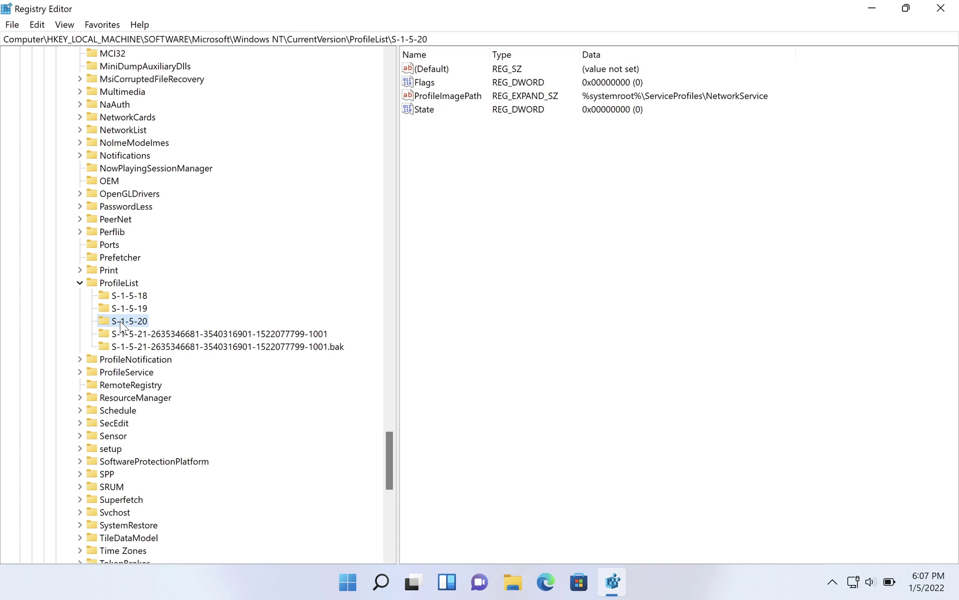
left_click(114, 296)
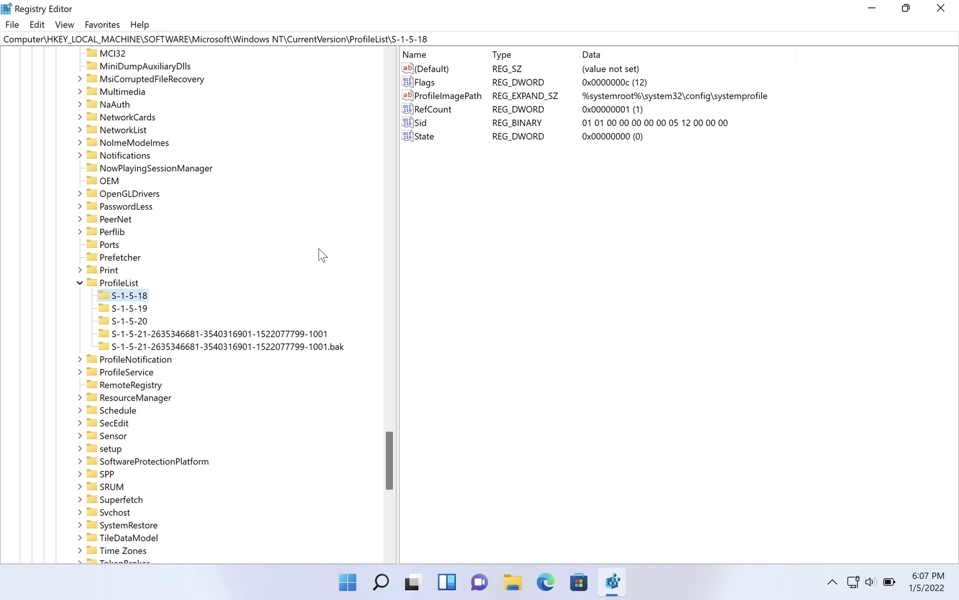
double_click(439, 112)
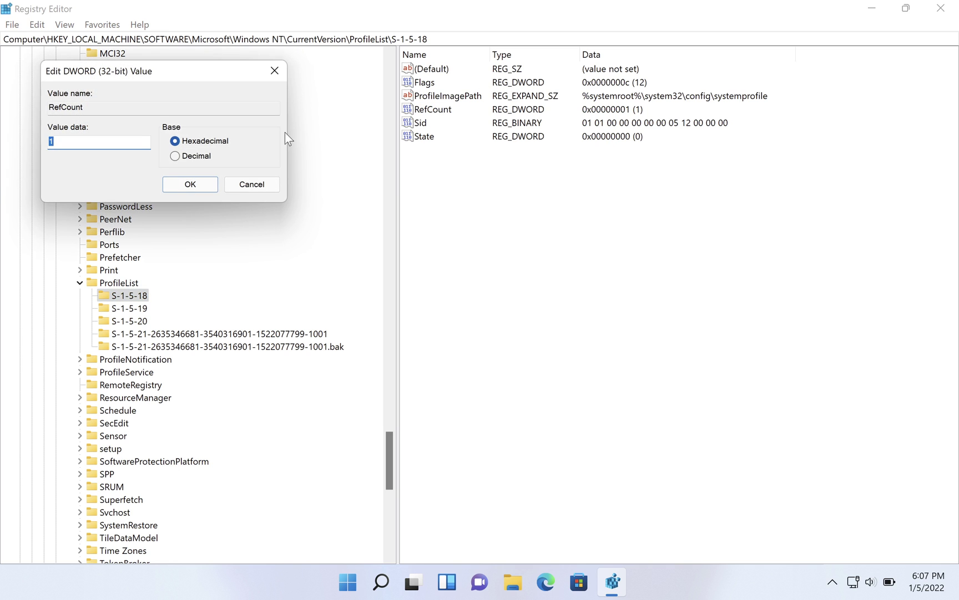
type("0")
left_click(189, 181)
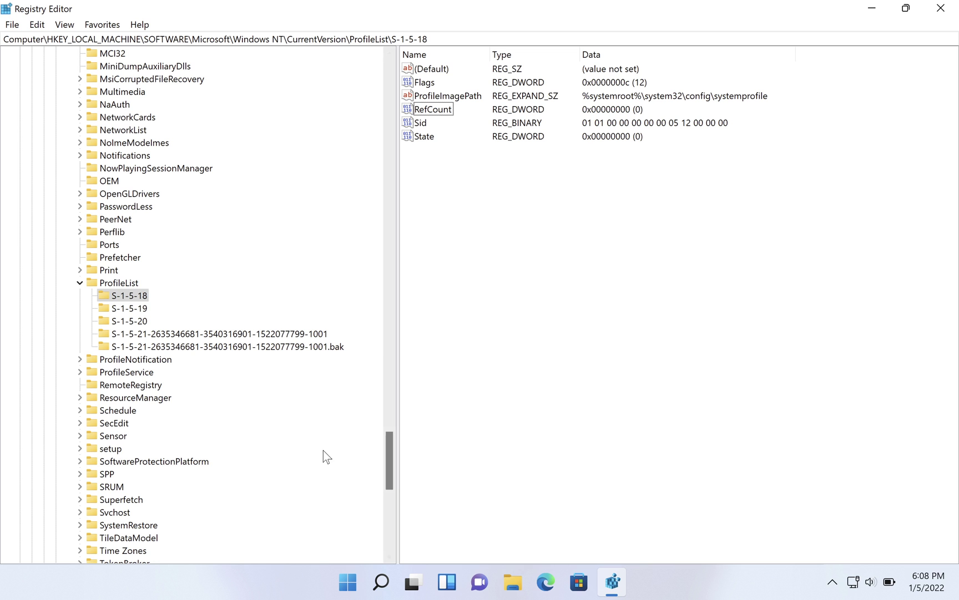
right_click(347, 584)
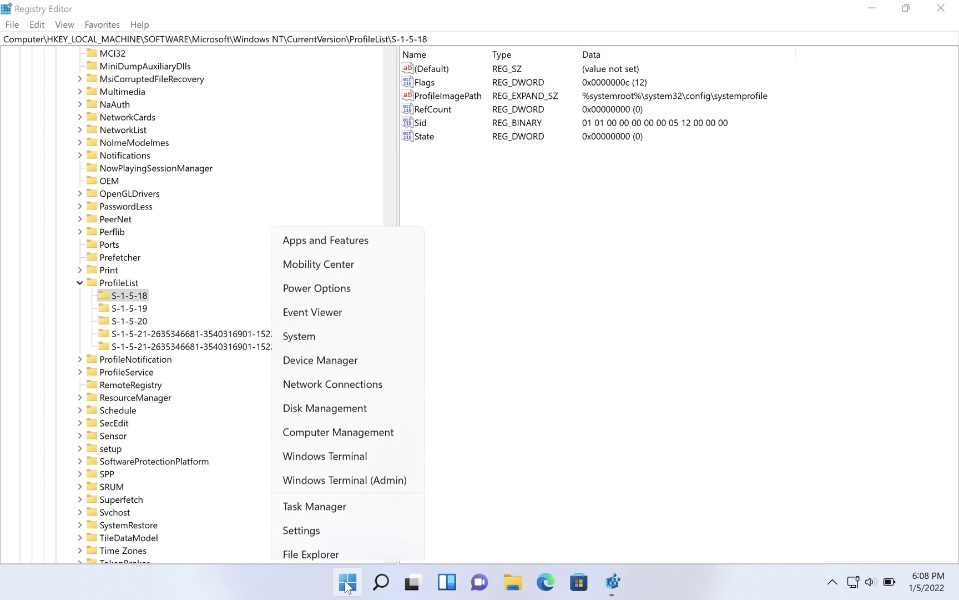
left_click(302, 424)
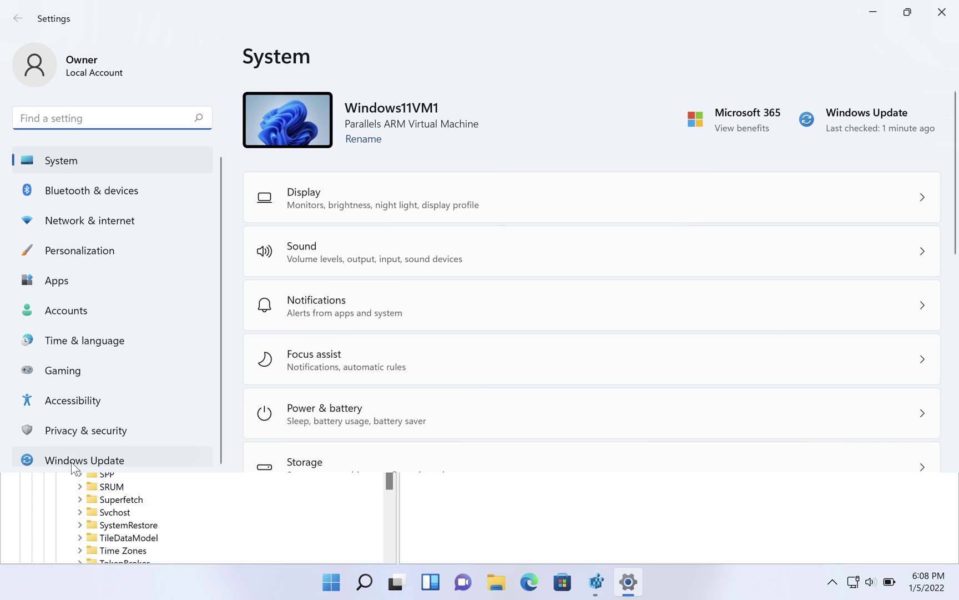
left_click(74, 463)
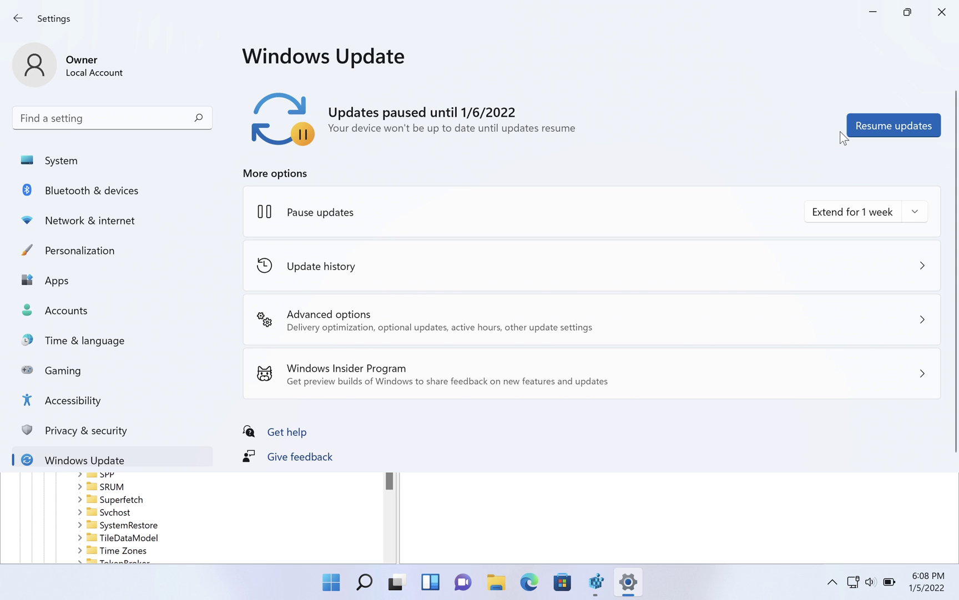
Step: Close Settings and compare the 1001 key (C:\Users\TEMP) with its .bak copy (C:\Users\Owner)
left_click(942, 12)
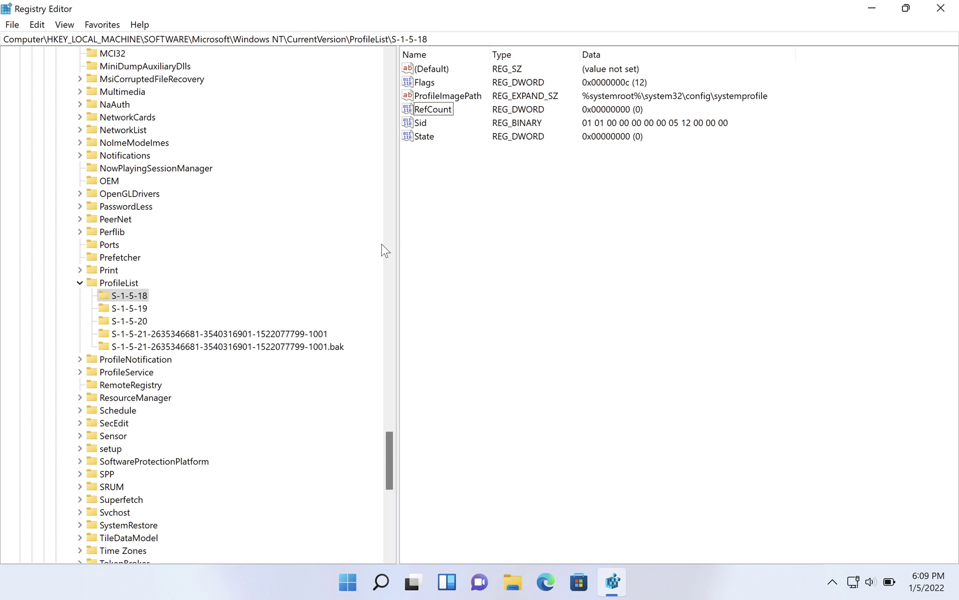
left_click(167, 336)
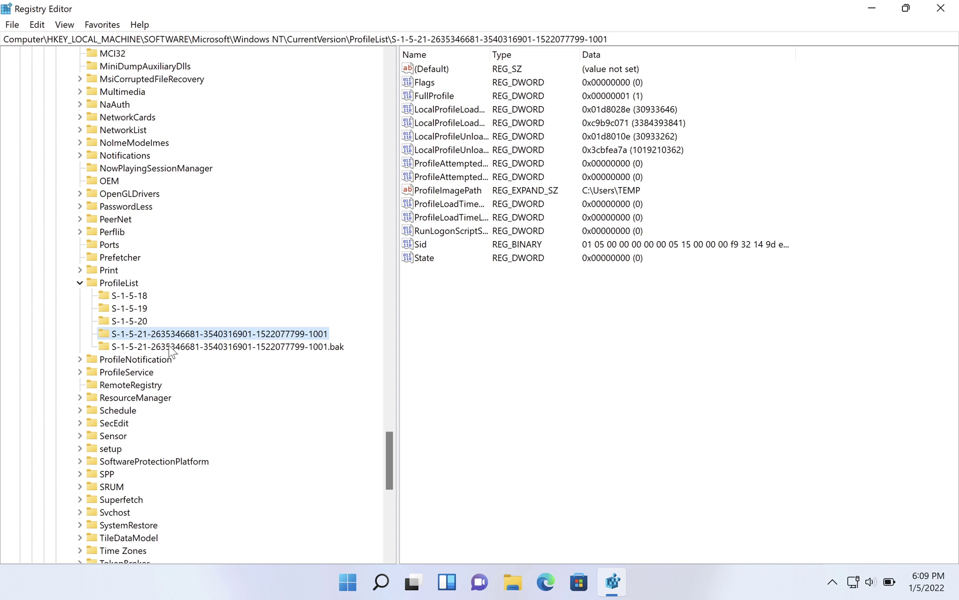
left_click(170, 348)
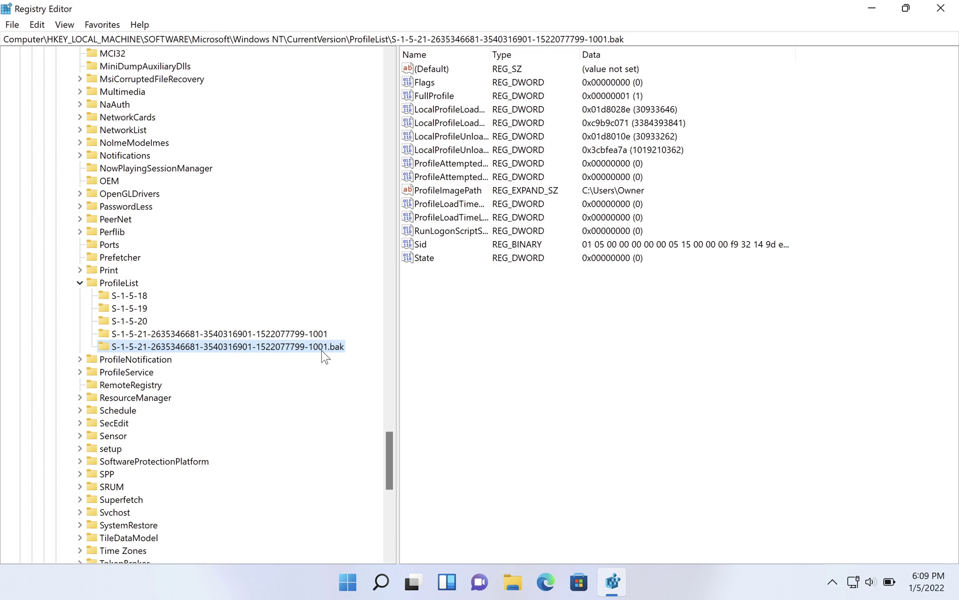
left_click(287, 336)
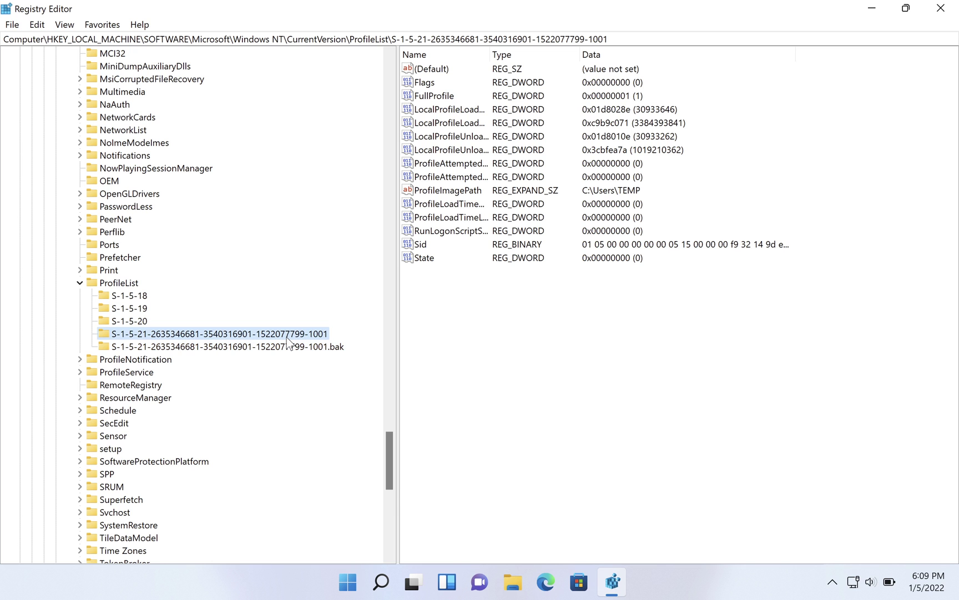
Step: Export the S-1-5-21-…-1001 profile key to Documents as bacupprofile.reg
right_click(288, 338)
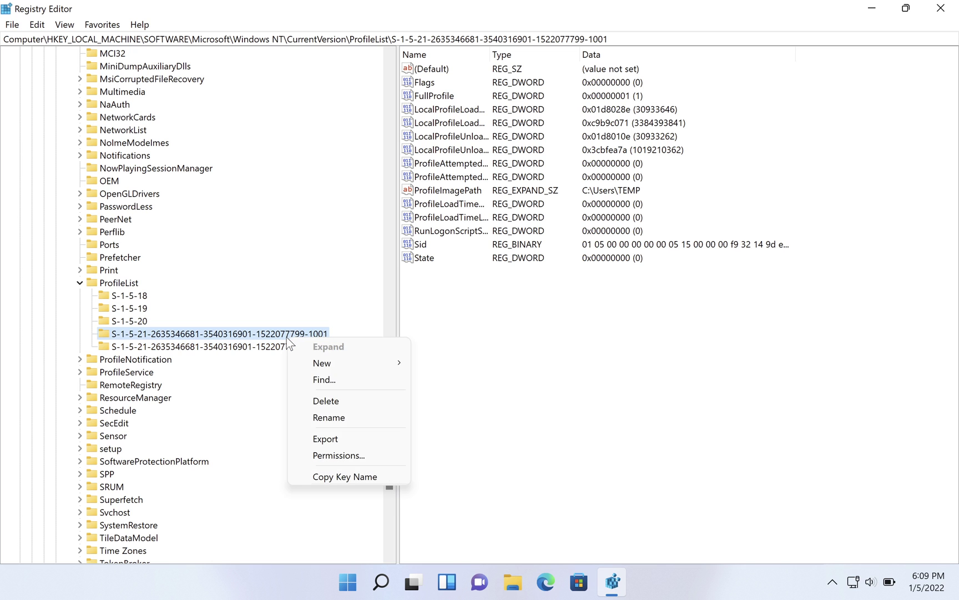
left_click(326, 439)
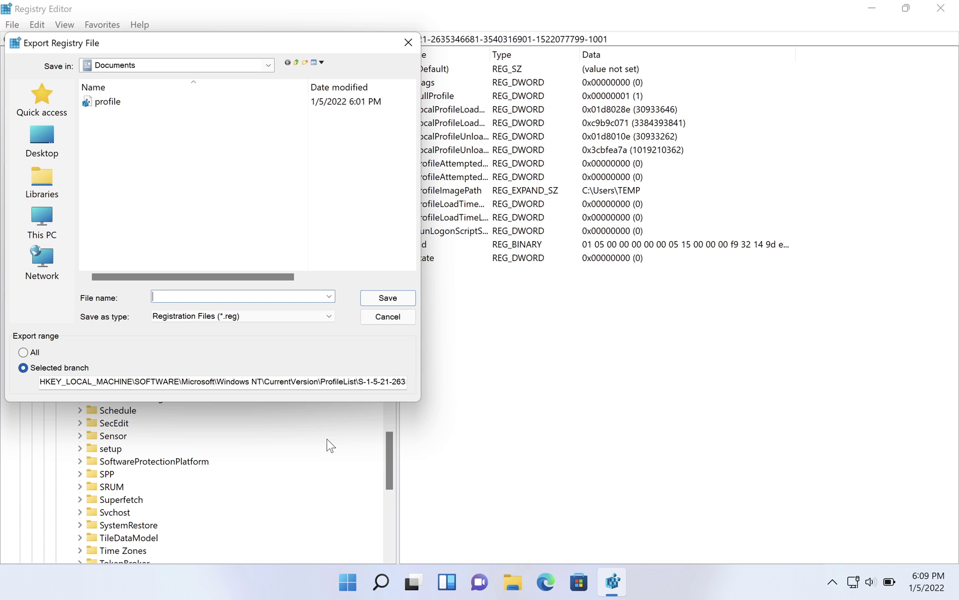
type("bacupprofile")
left_click(400, 302)
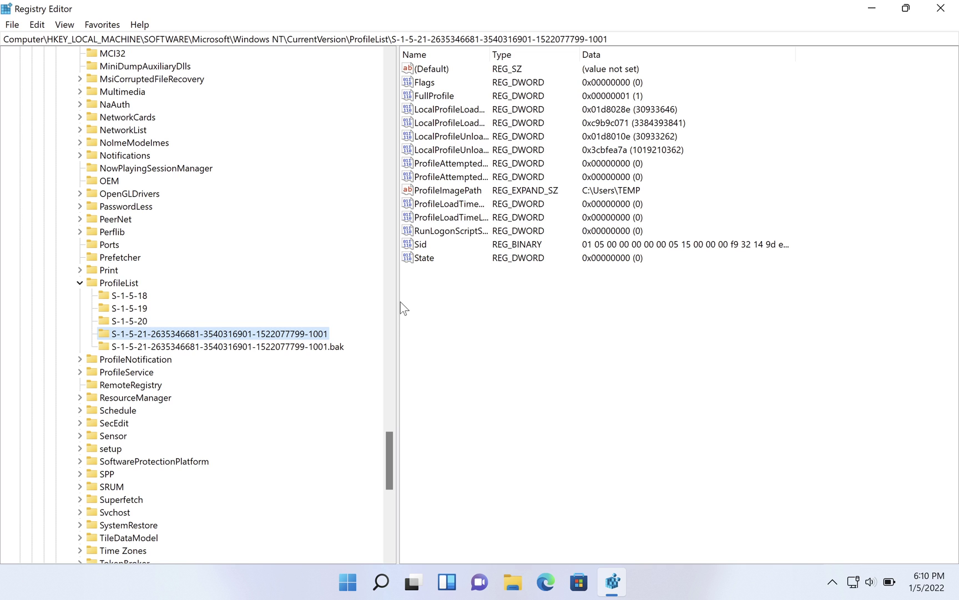
Step: Verify ProfileImagePath: the .bak key points to C:\Users\Owner, the 1001 key to C:\Users\TEMP
left_click(303, 348)
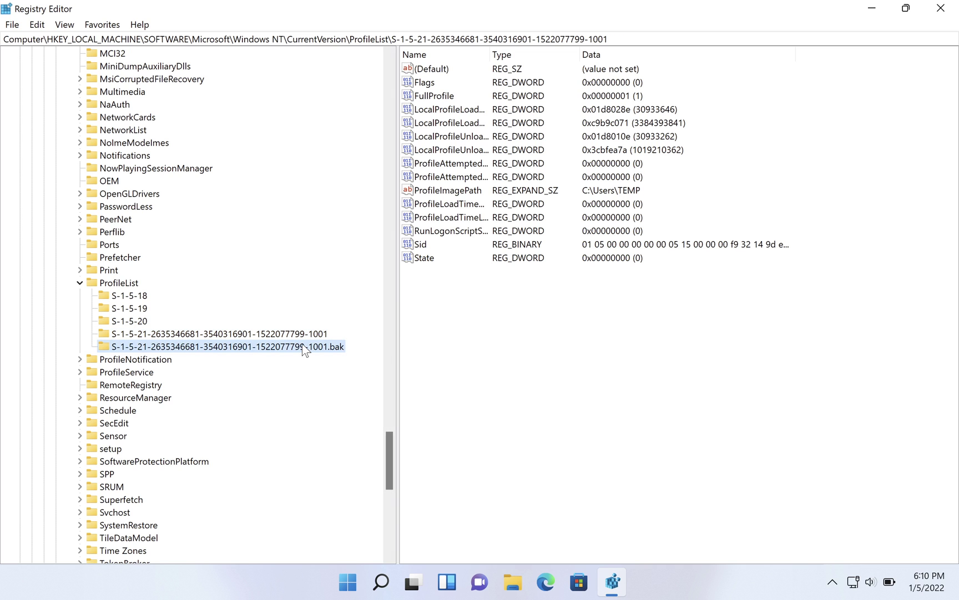
left_click(300, 335)
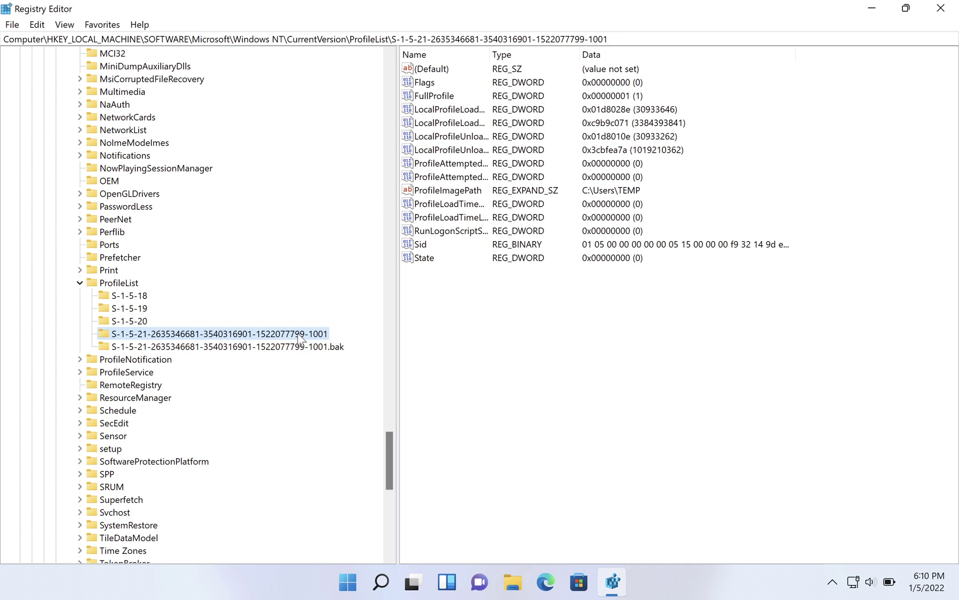
left_click(295, 349)
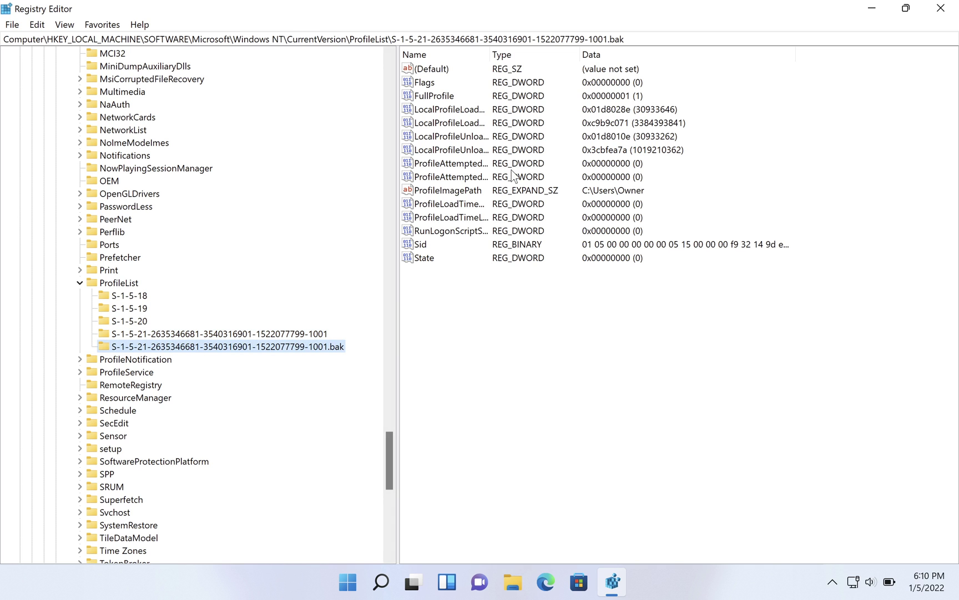
left_click(448, 192)
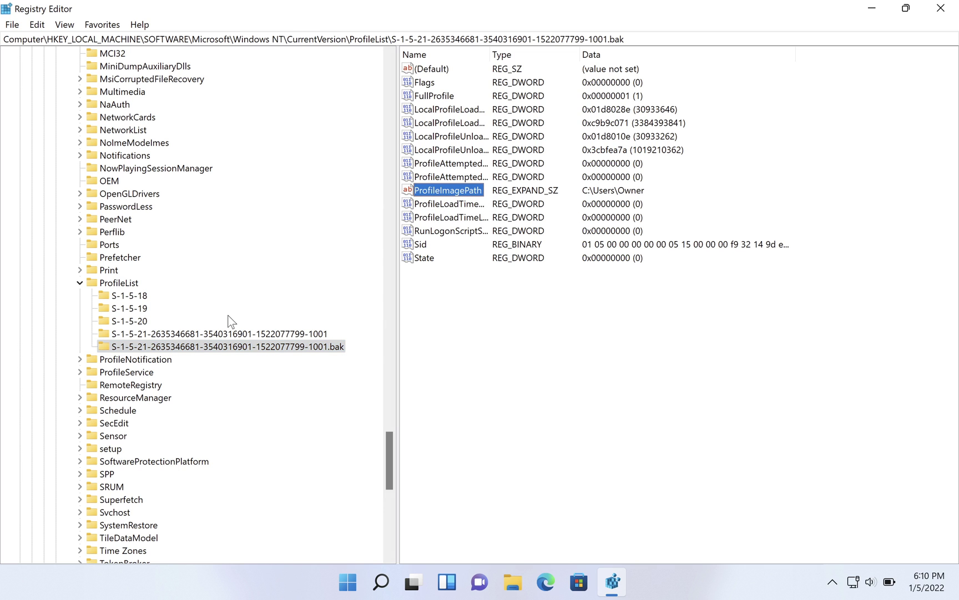
left_click(240, 335)
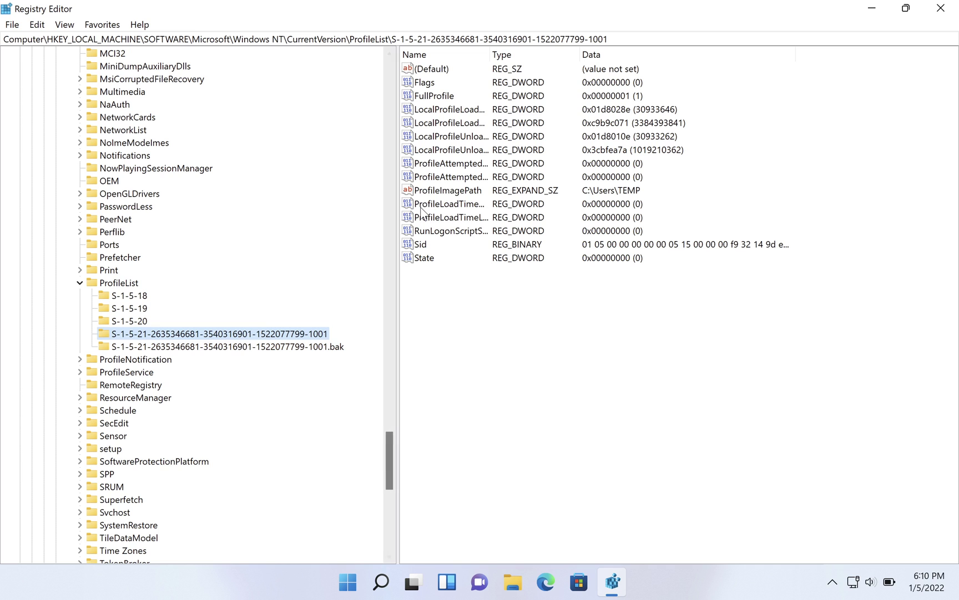
left_click(451, 190)
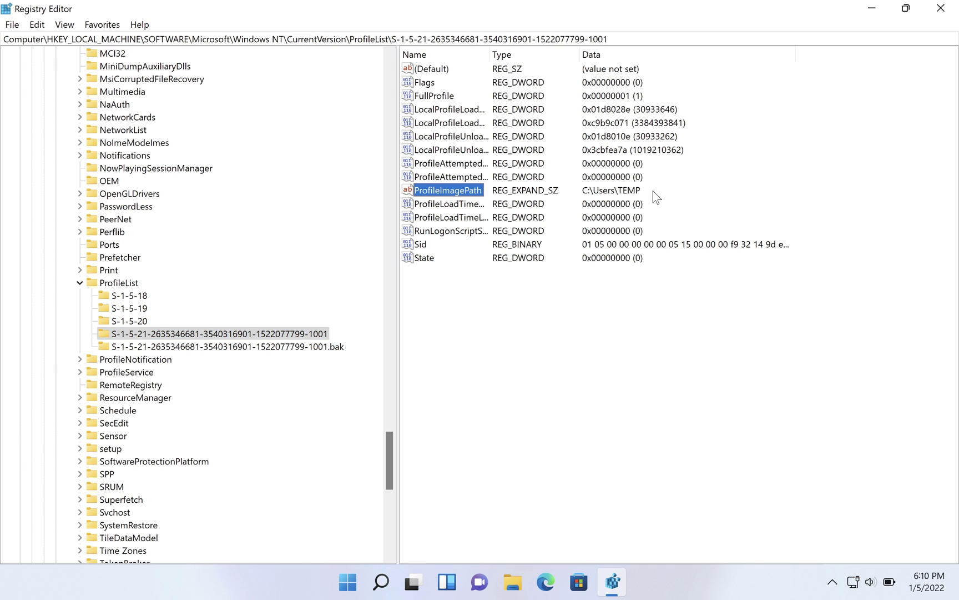
Step: Delete the S-1-5-21-…-1001 TEMP profile key along with its subkeys
right_click(245, 339)
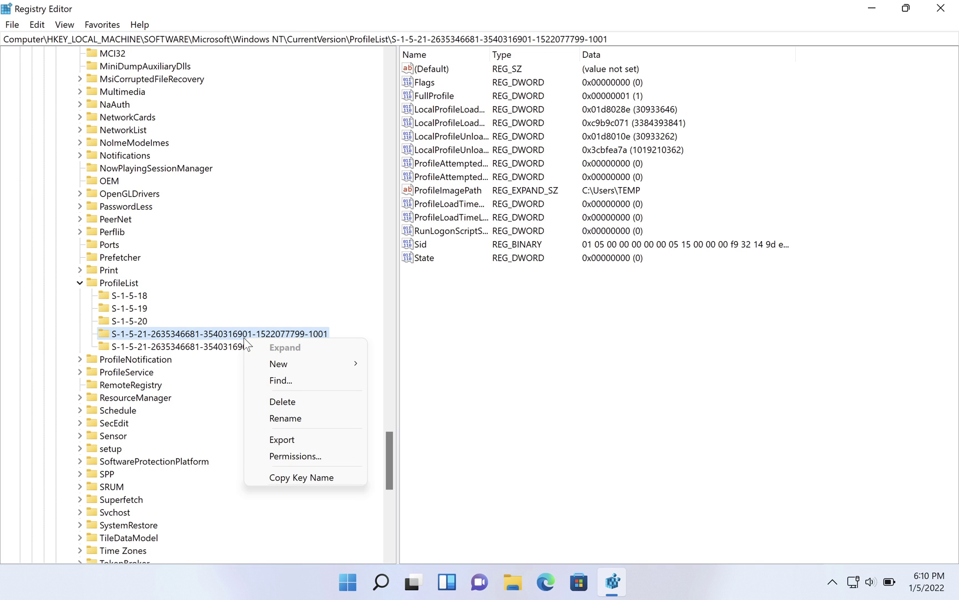
left_click(268, 402)
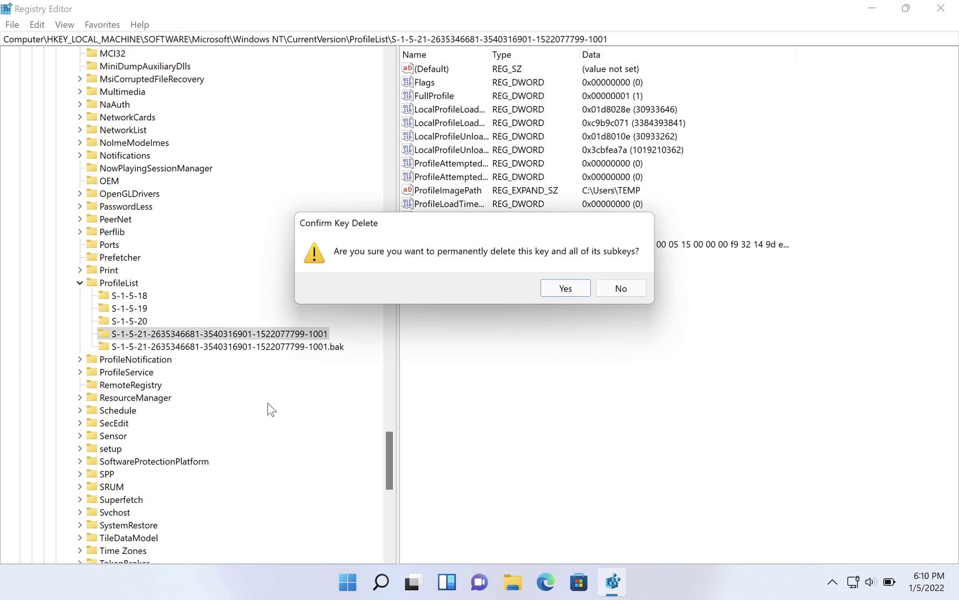
left_click(561, 293)
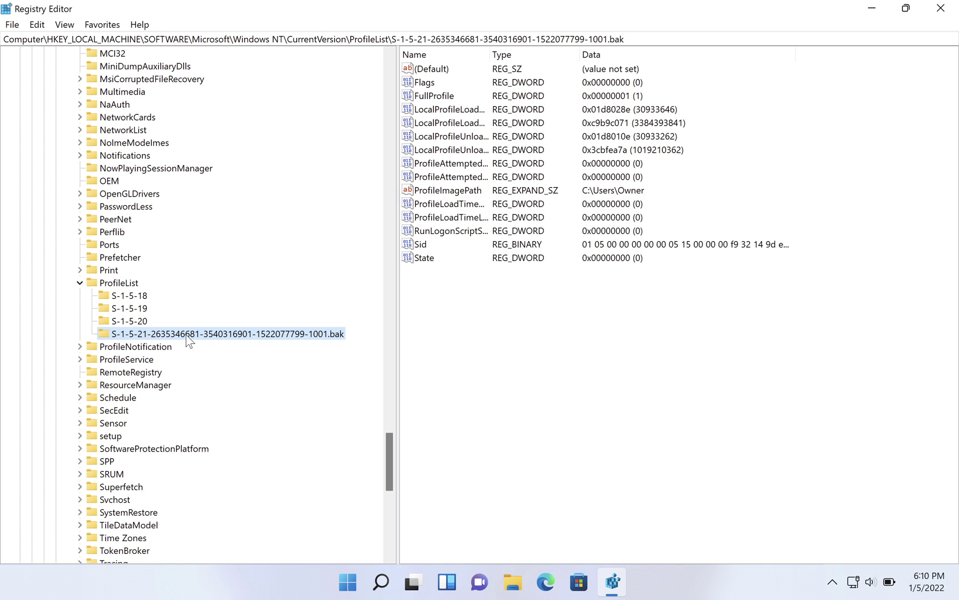
right_click(250, 331)
left_click(282, 409)
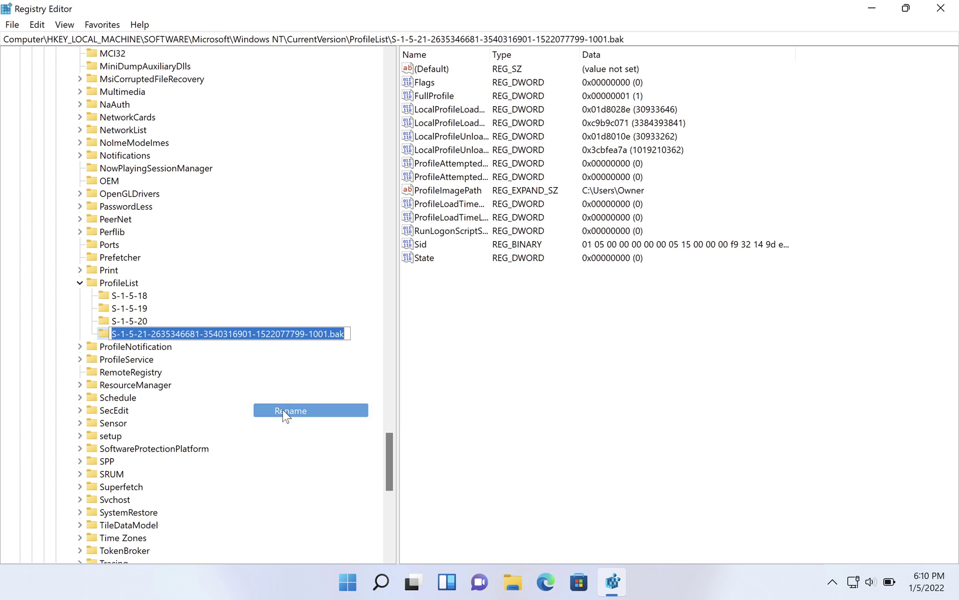
left_click(349, 334)
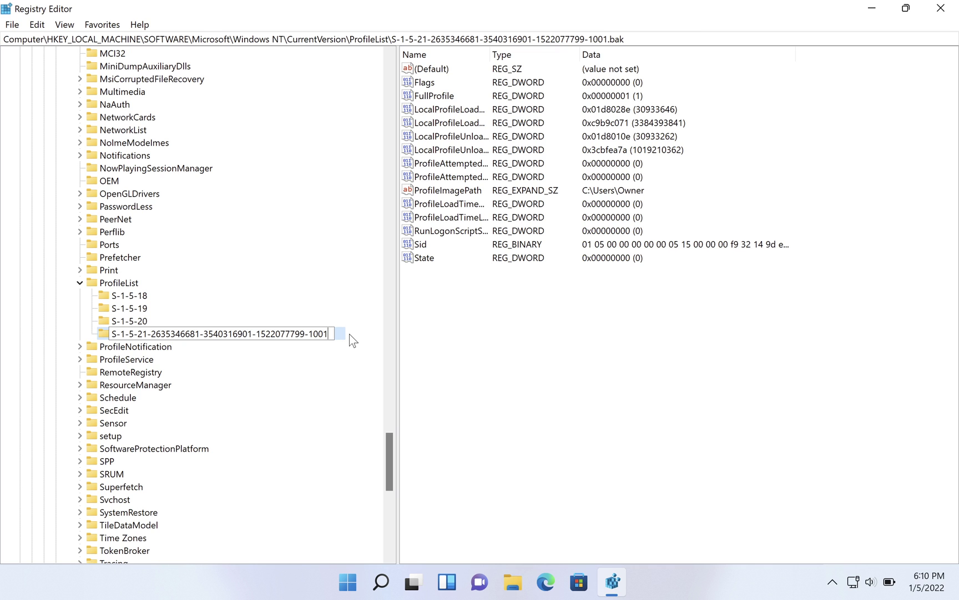
key("Return")
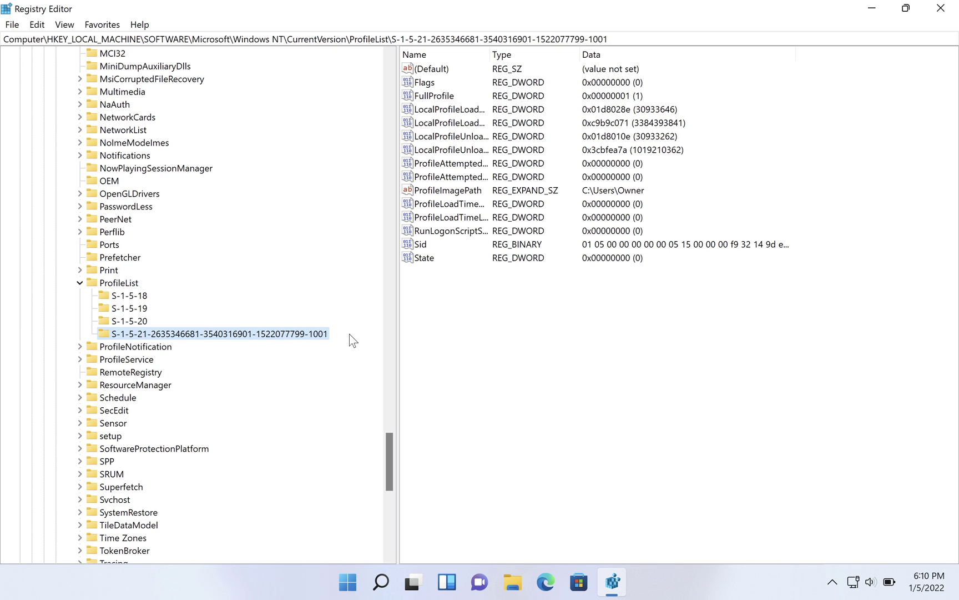